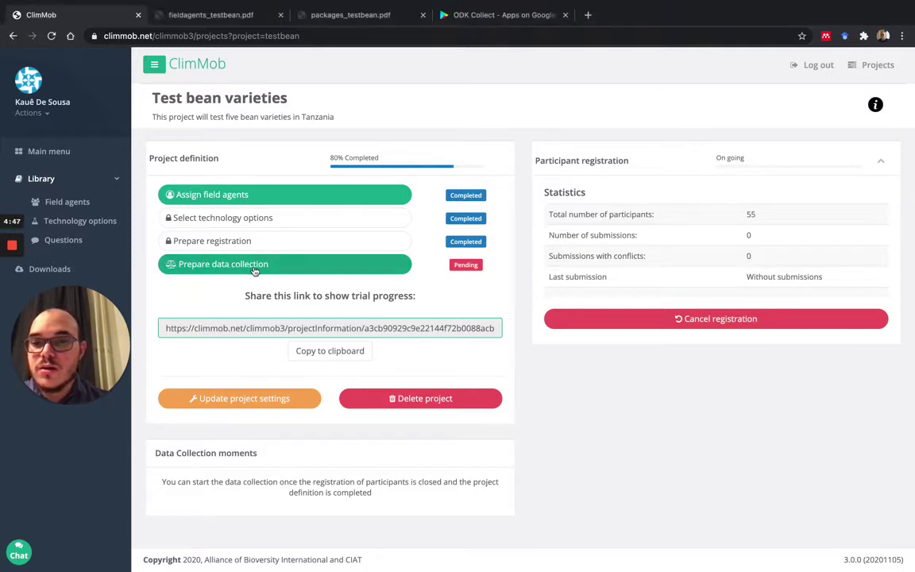
Step: Add a data collection moment named "First data collection" with a 15-day interval, leaving the overall performance and check comparison questions at No
click(277, 255)
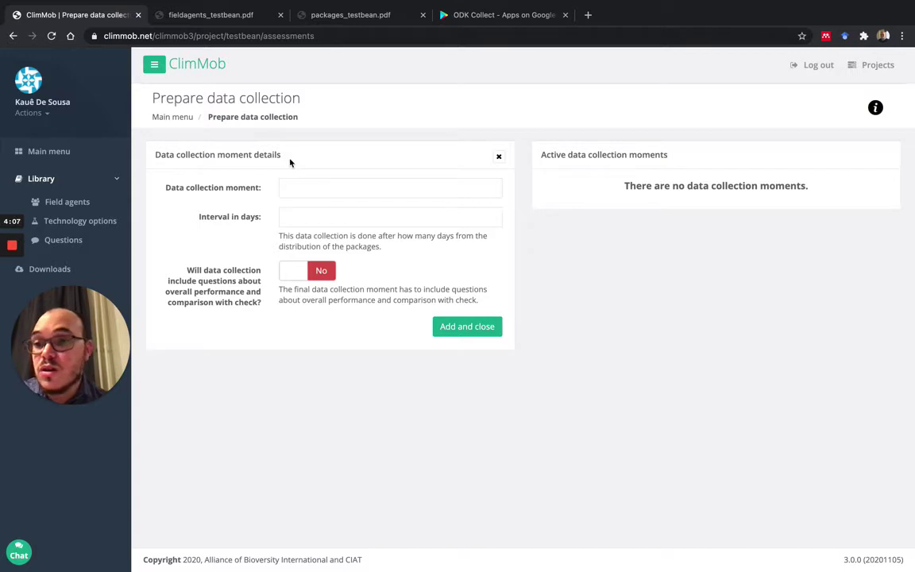
click(292, 189)
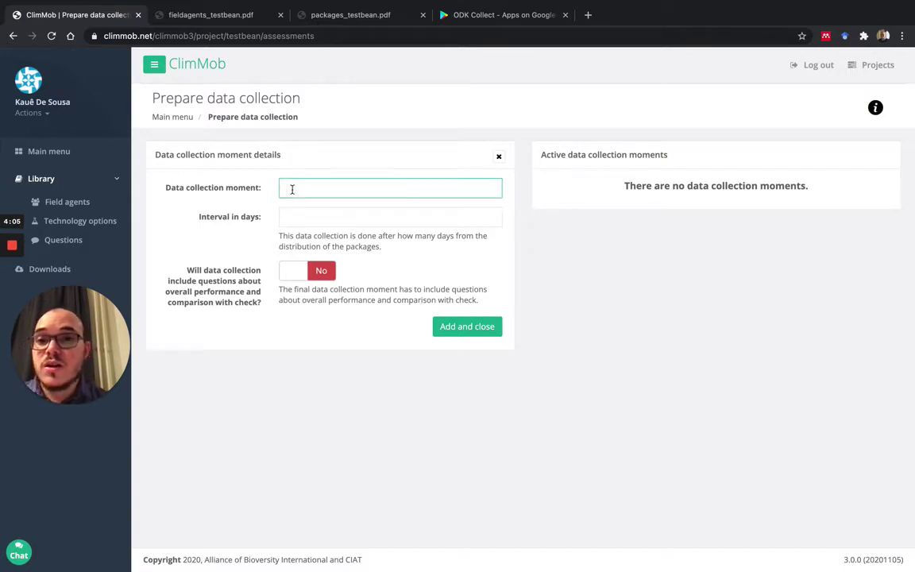
text(First)
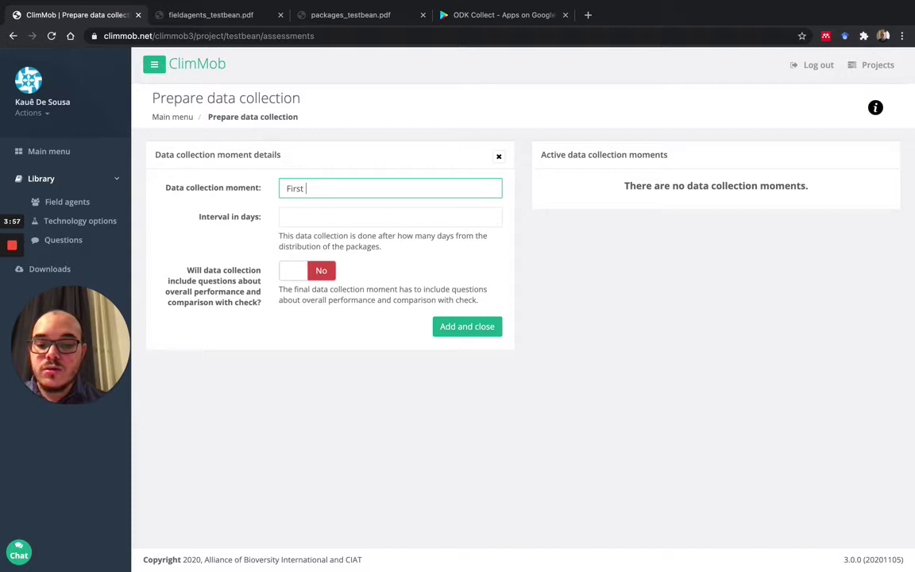
text(data collection)
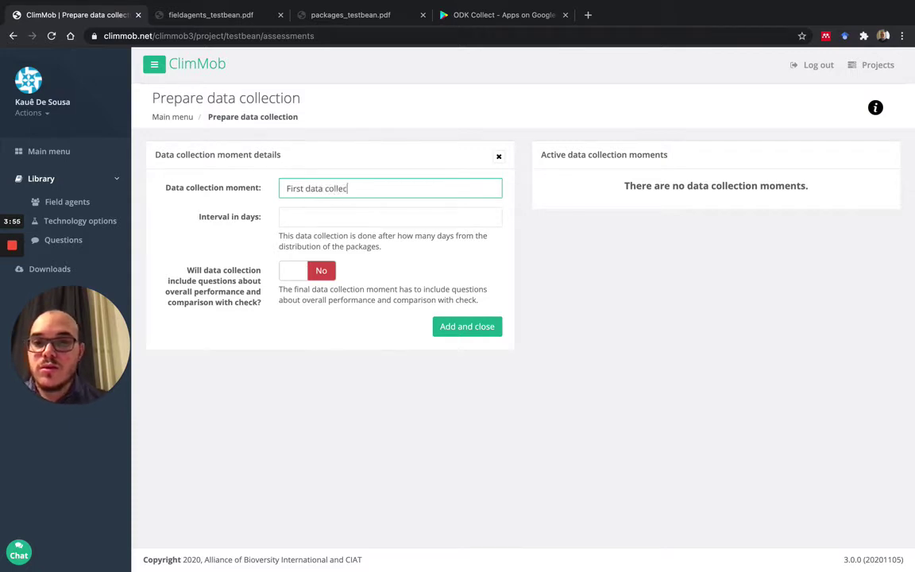
click(303, 219)
text(15)
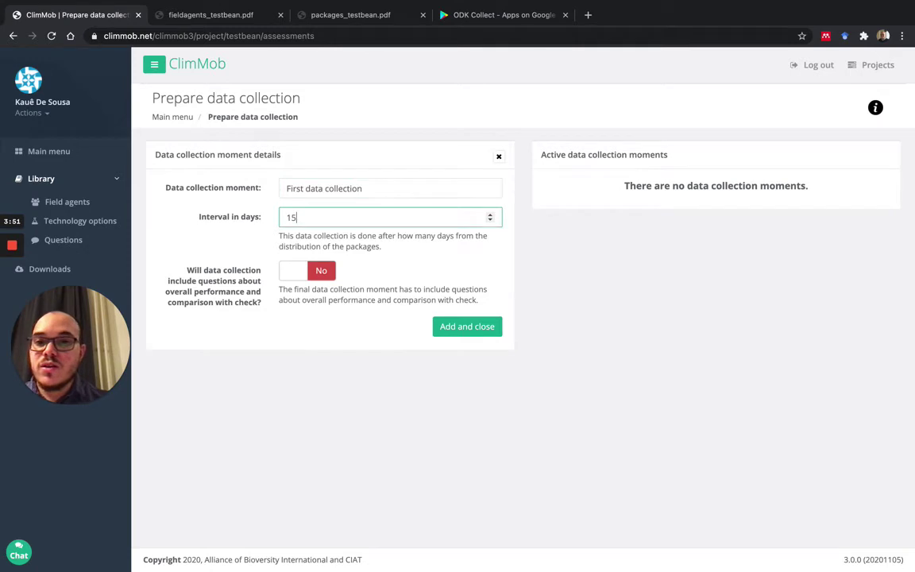
click(320, 273)
click(288, 275)
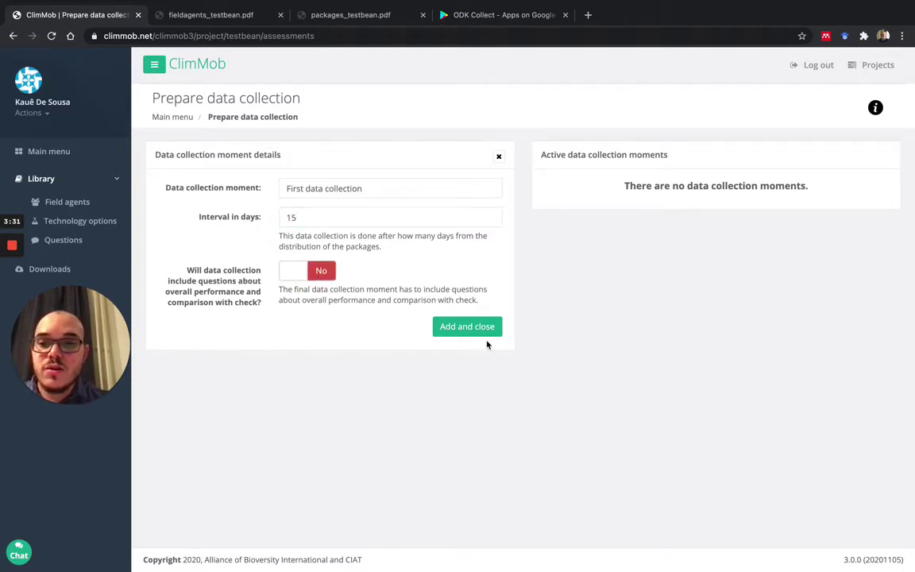
click(467, 328)
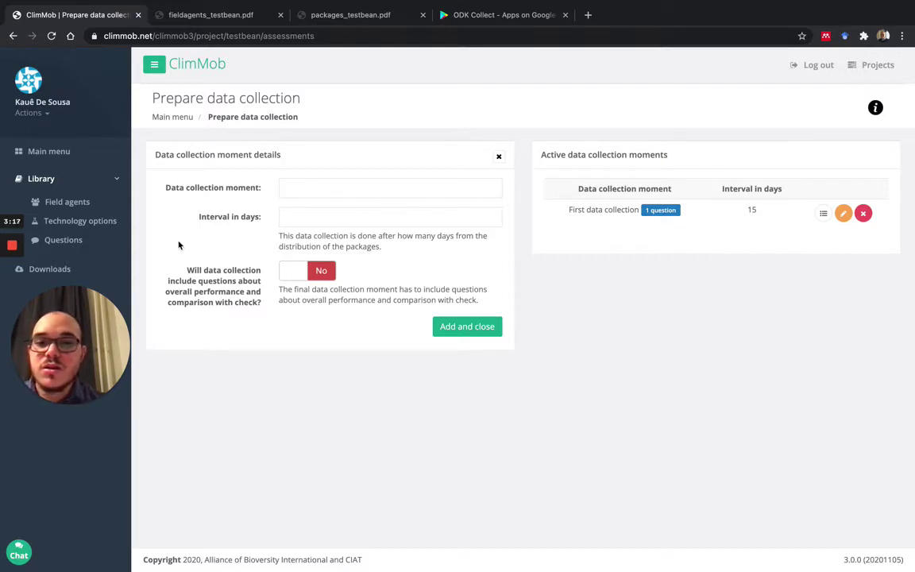
Step: Open the question form of the First data collection moment and add the GPS question to the Main section
click(824, 216)
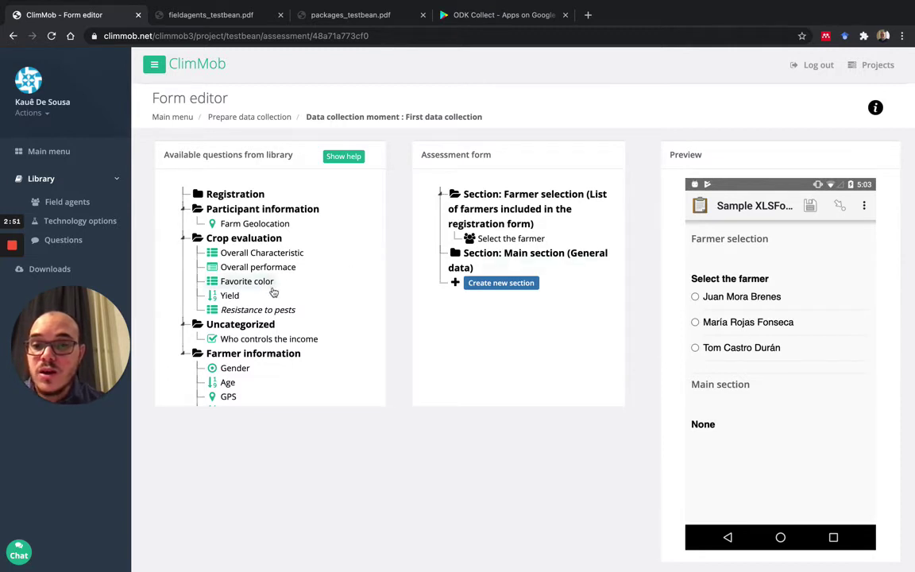
scroll(261, 287, down, 1)
scroll(261, 288, down, 4)
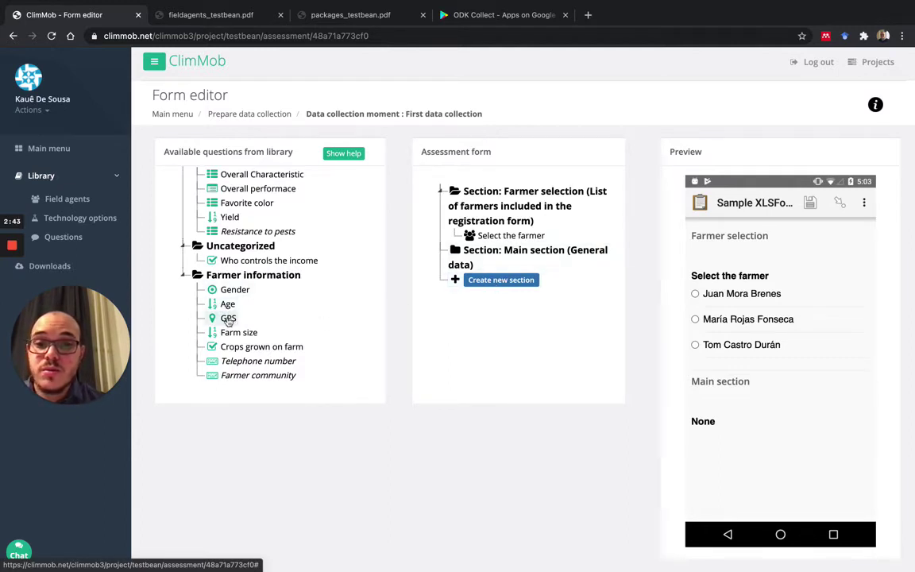
drag(228, 317, 508, 269)
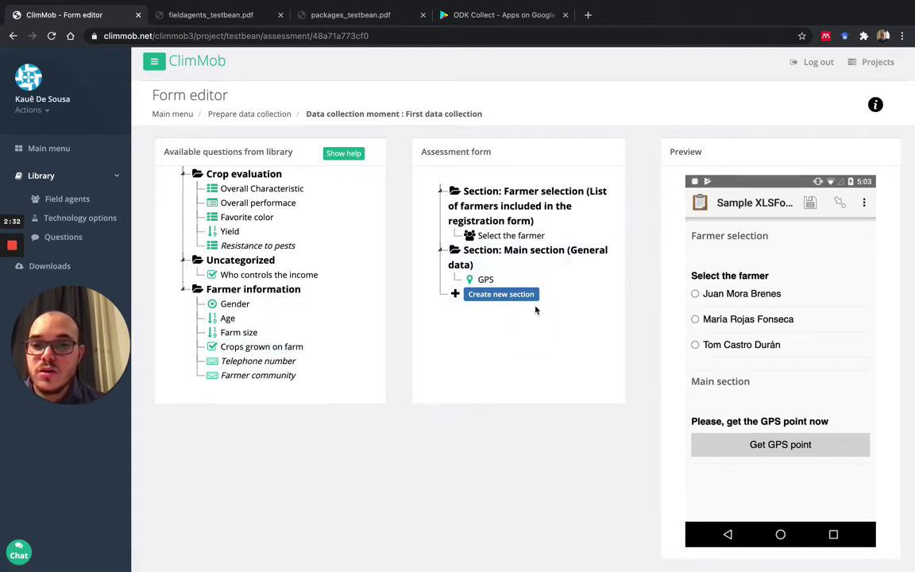
Step: Create a new form section labelled "FarmInfo" with the description "Information about the farm"
click(502, 299)
scroll(529, 397, down, 1)
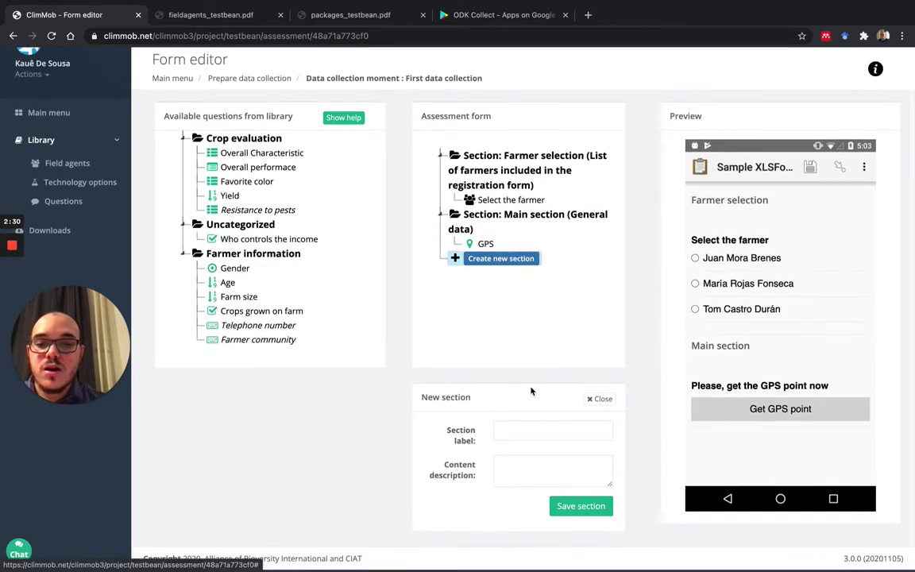
click(532, 432)
text(F)
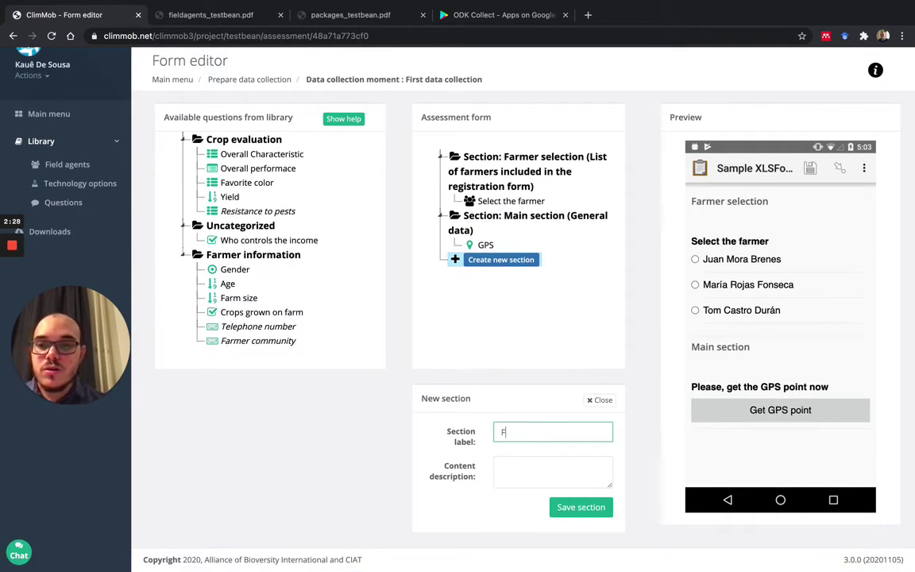
text(arm)
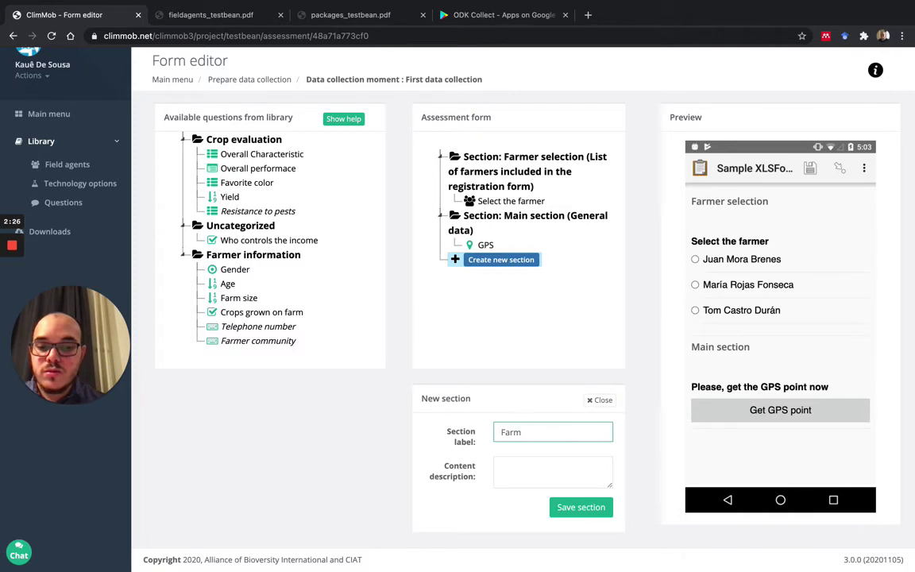
text(Info)
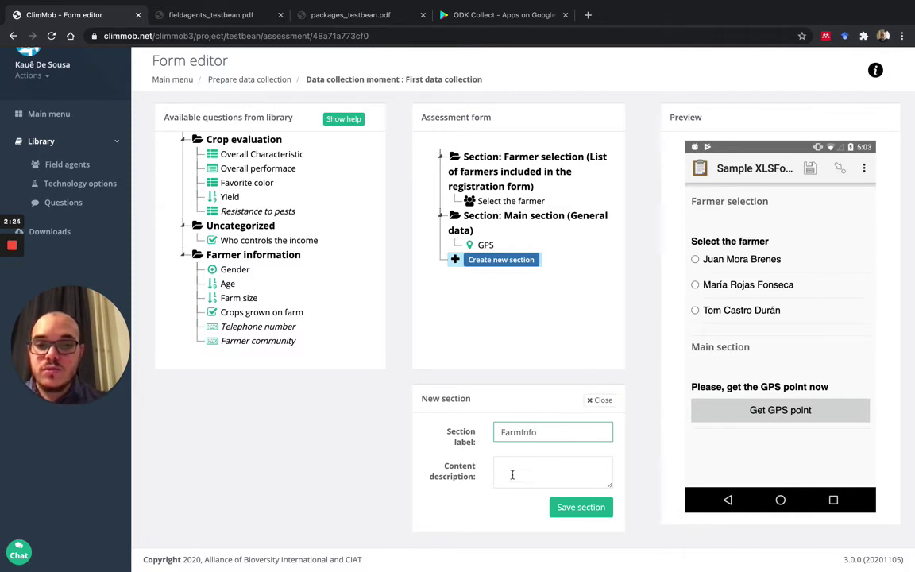
click(519, 463)
text(Inforation)
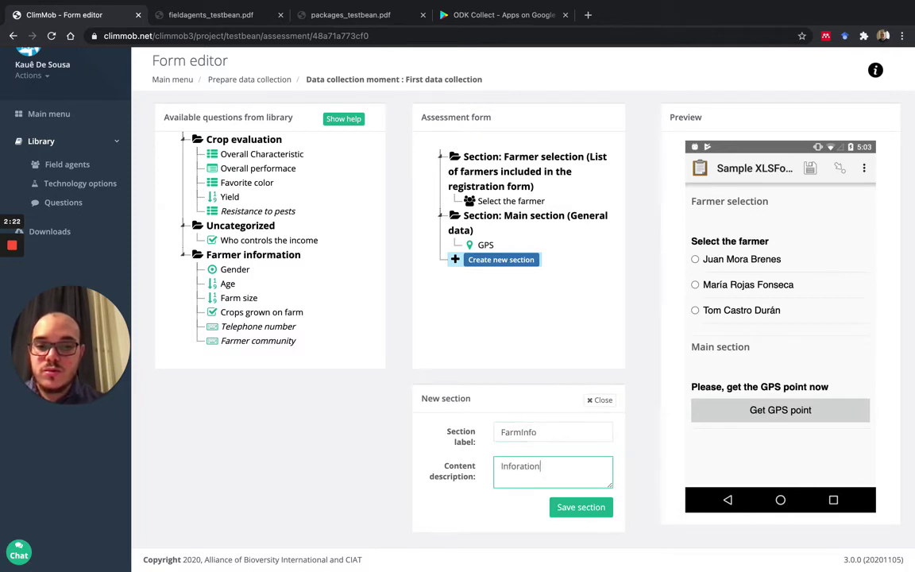
key(BackSpace)
key(BackSpace)
key(BackSpace)
key(BackSpace)
key(BackSpace)
text(mation a)
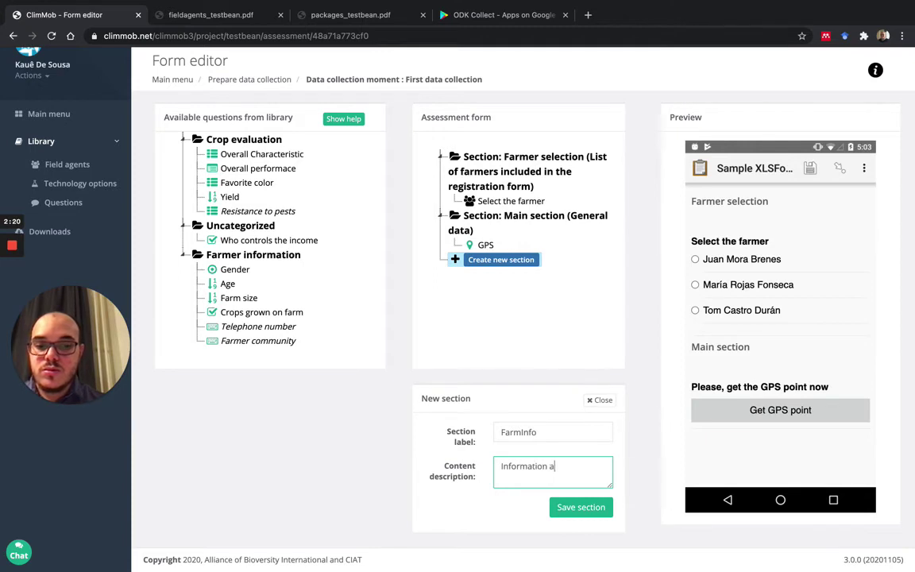
text(bout the farm)
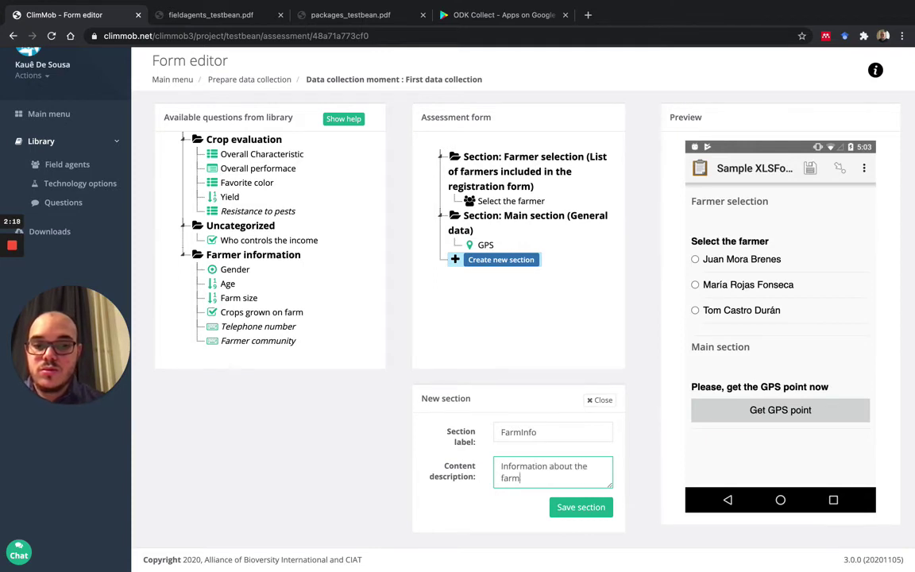
click(585, 509)
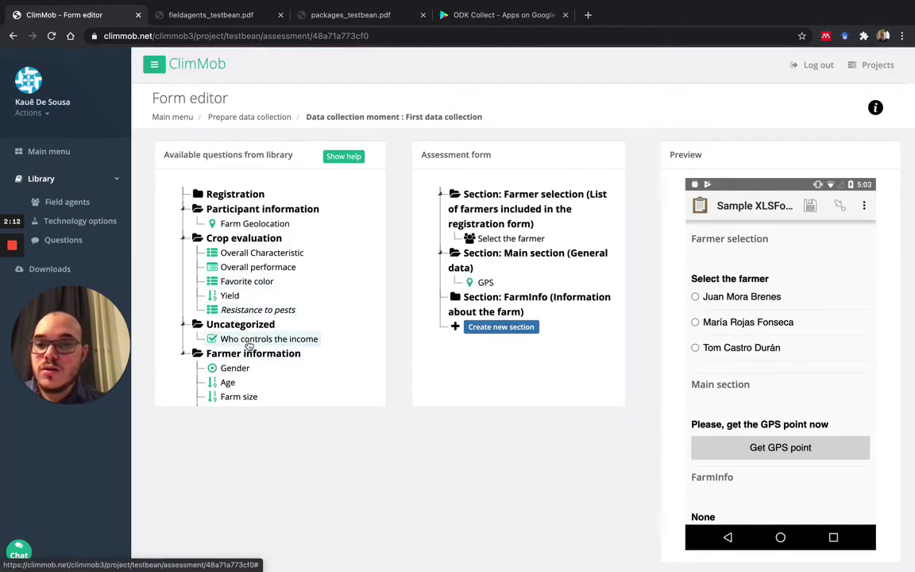
Step: Add the "Crops grown on farm" question from the Farmer information category to the FarmInfo section
scroll(251, 346, down, 3)
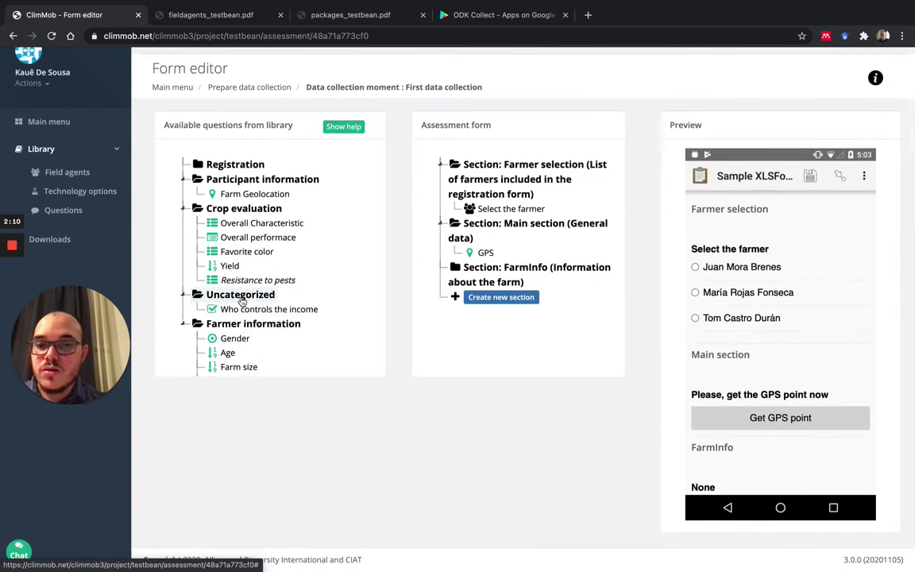
drag(230, 321, 486, 279)
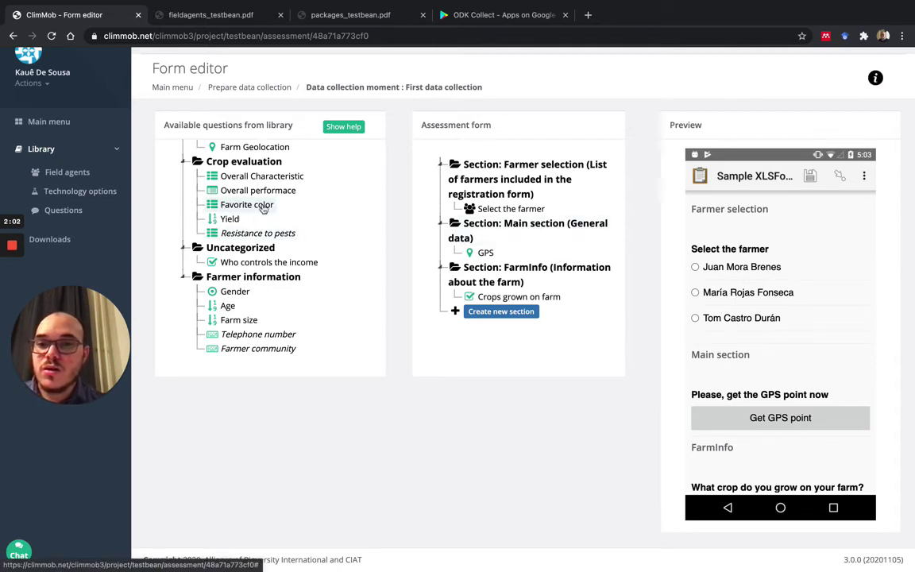
scroll(262, 210, up, 1)
scroll(263, 209, up, 1)
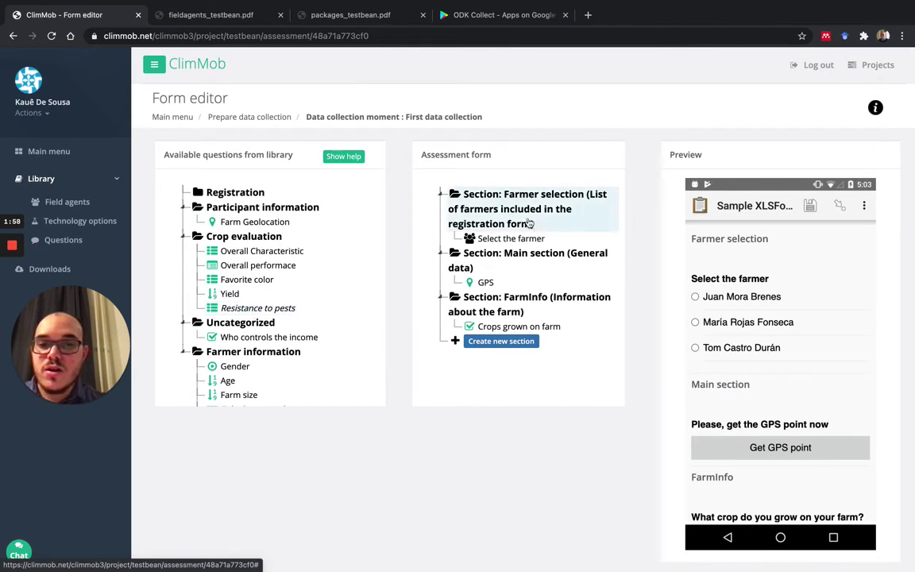
Step: Create another form section labelled "Pest" with the description "pest resistance"
click(500, 343)
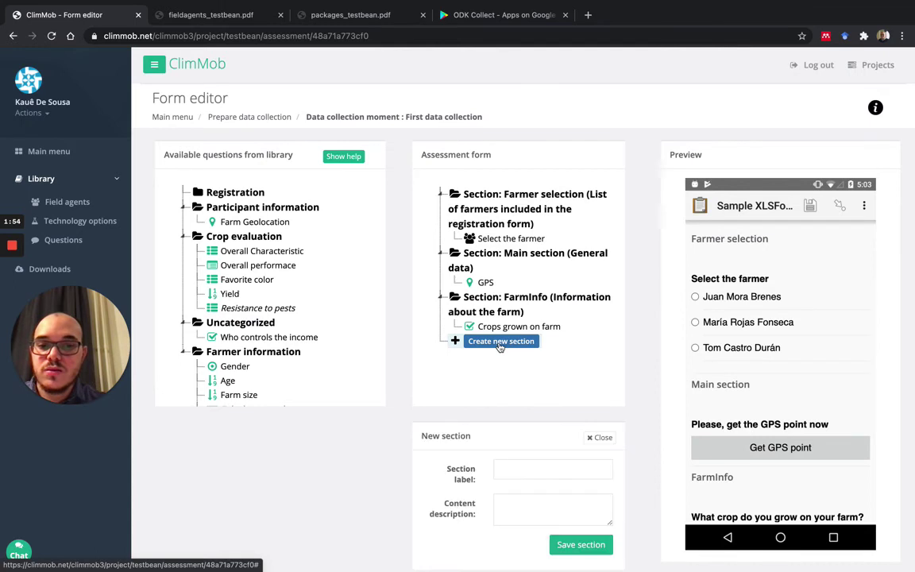
scroll(484, 337, down, 1)
click(533, 427)
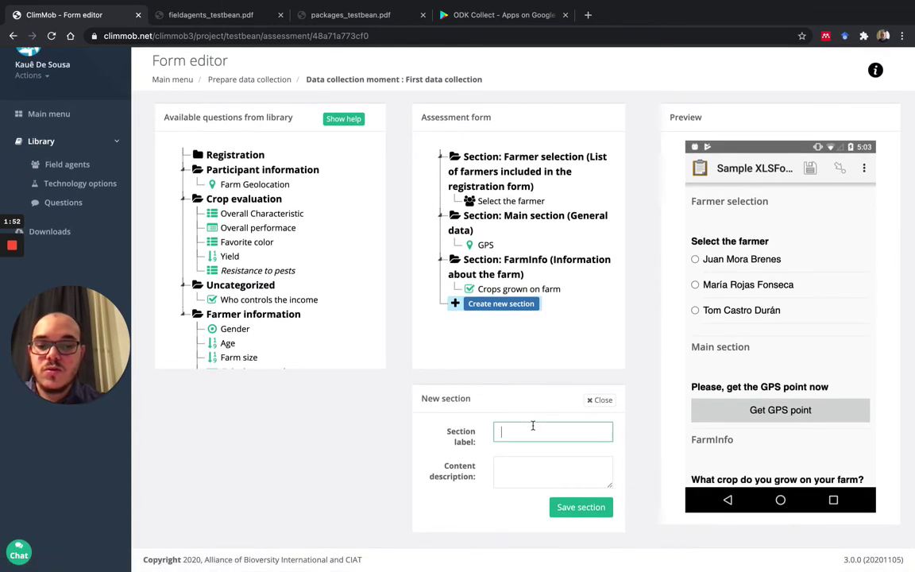
text(PEs)
key(BackSpace)
key(BackSpace)
key(BackSpace)
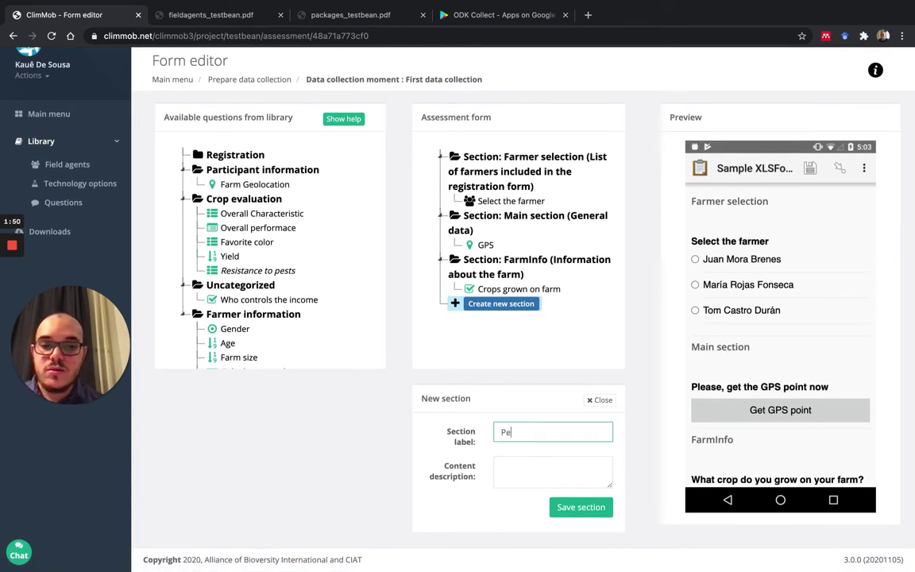
text(est)
key(Tab)
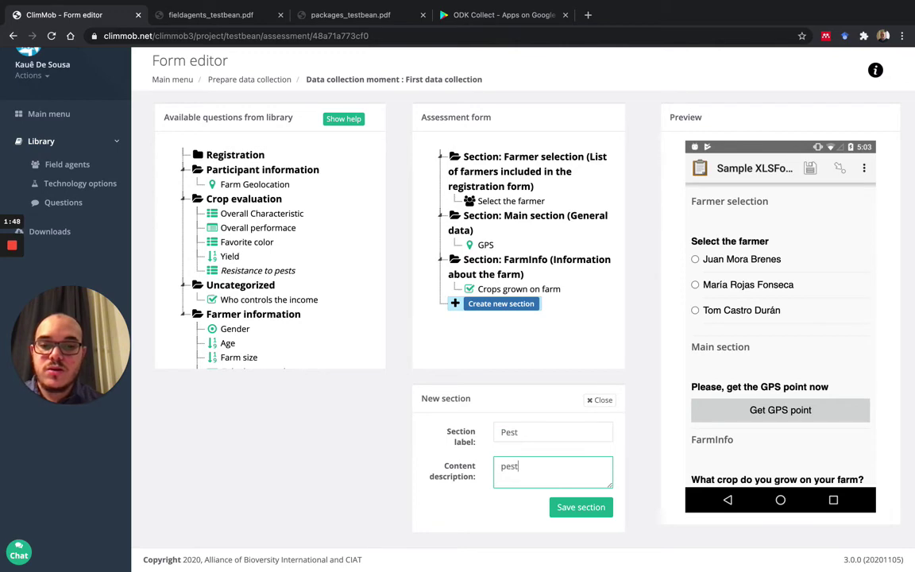
text(pest resistance)
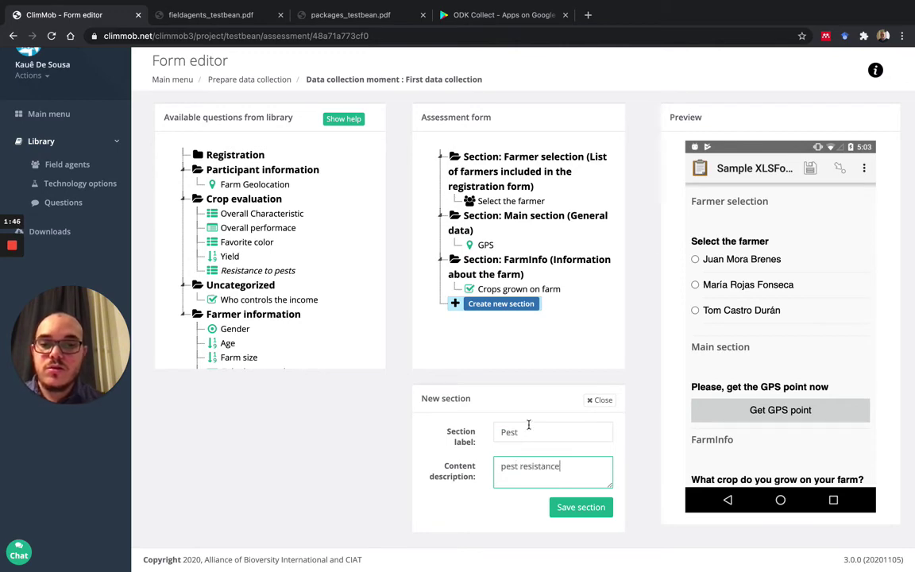
click(592, 506)
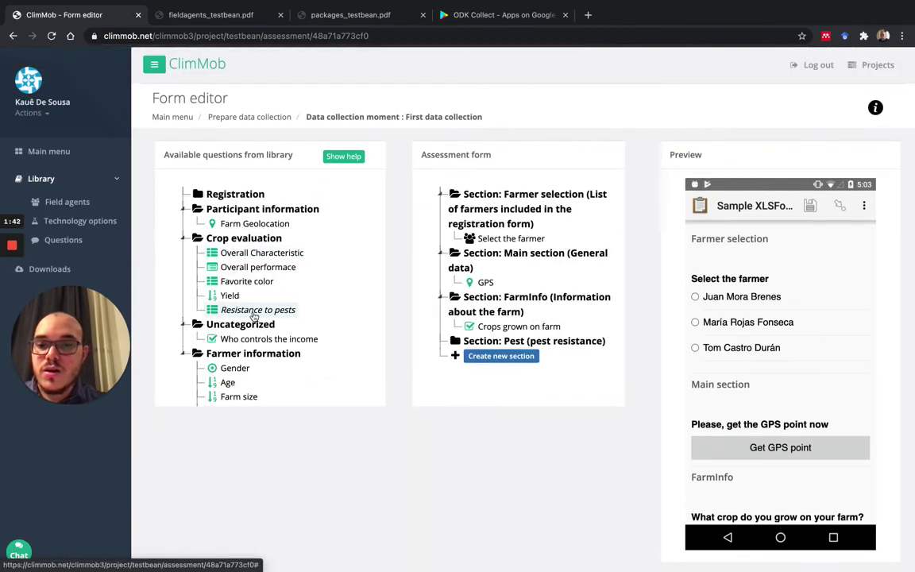
Step: Add the "Resistance to pests" question from the Crop evaluation category to the Pest section
drag(253, 315, 451, 341)
drag(468, 345, 467, 348)
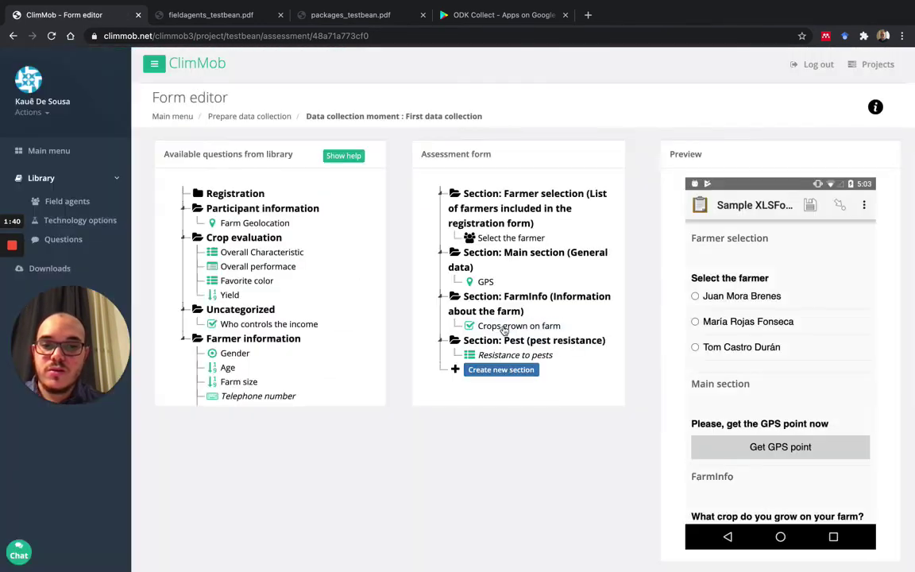
Step: Review the farm and pest questions in the form preview and return to the project's main menu
scroll(766, 363, down, 8)
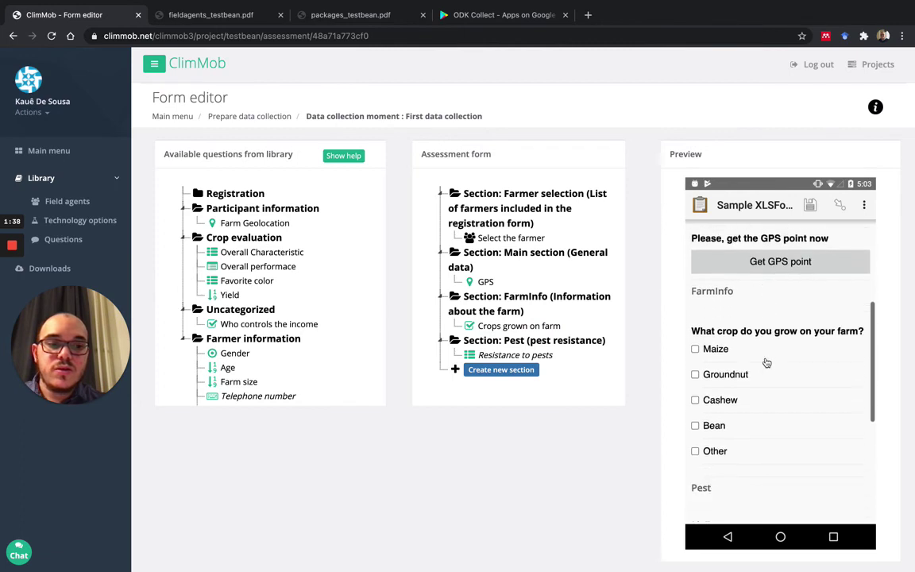
scroll(766, 363, up, 3)
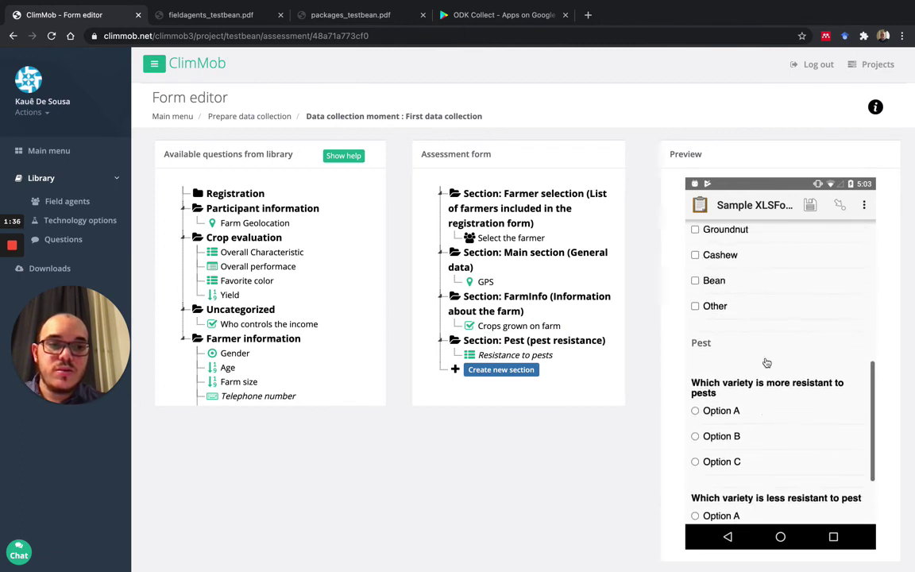
scroll(766, 363, down, 5)
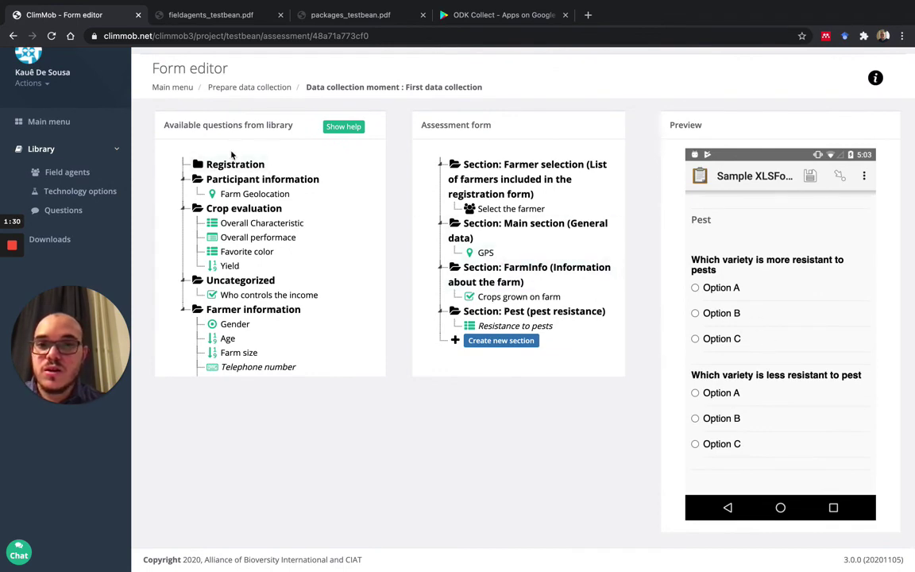
scroll(560, 262, up, 1)
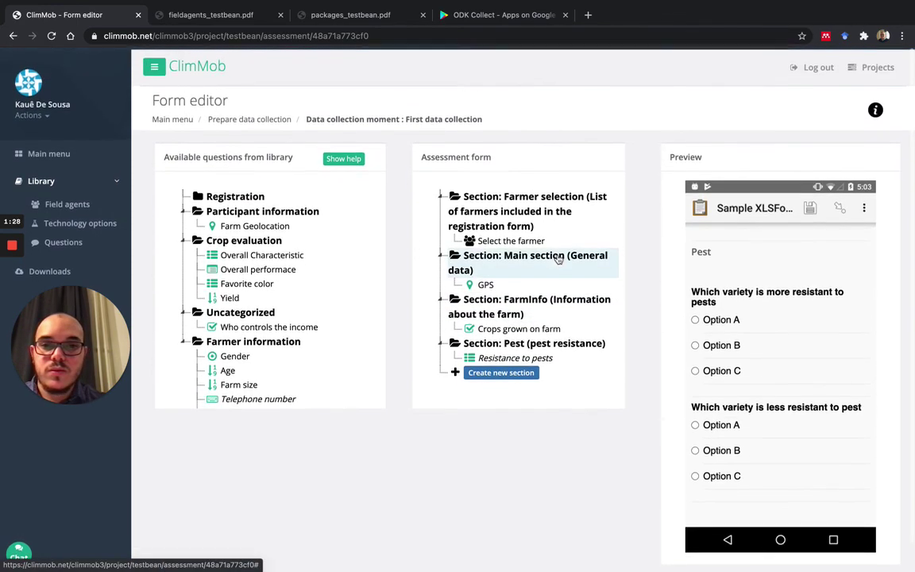
click(171, 119)
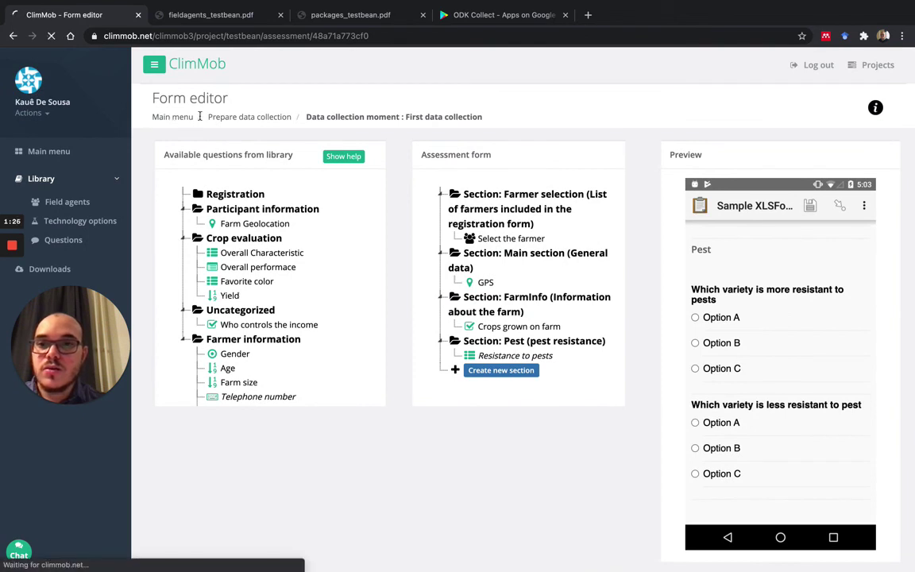